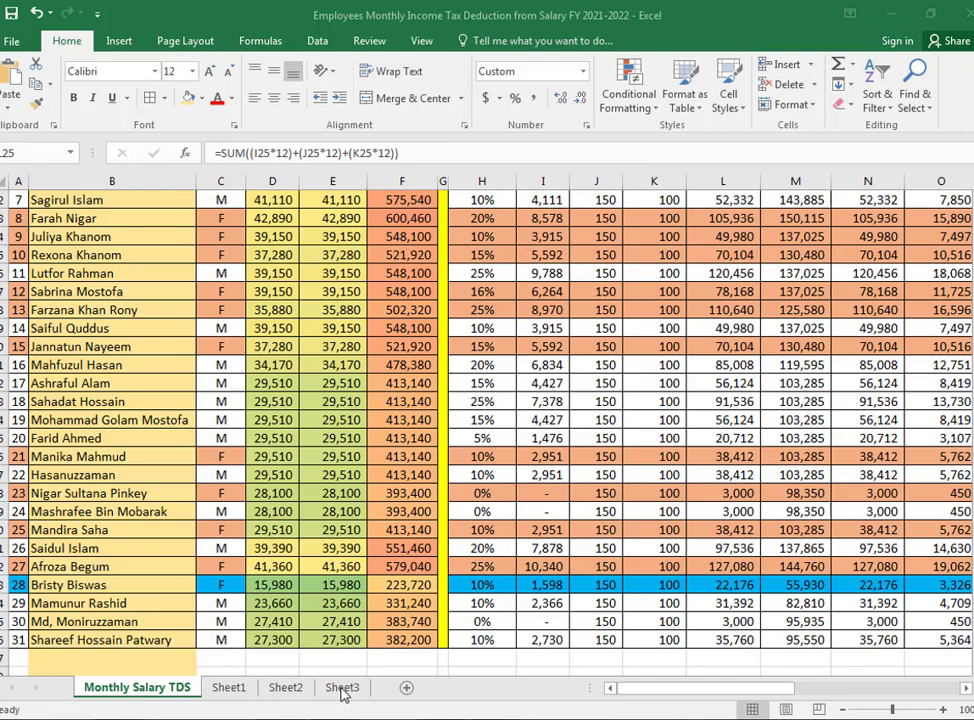
Examine the original and rounded amounts on Sheet2, and look at the source data on the Monthly Salary TDS sheet and Sheet3
{"action": "left_click", "coordinate": [289, 688]}
{"action": "left_click", "coordinate": [481, 399]}
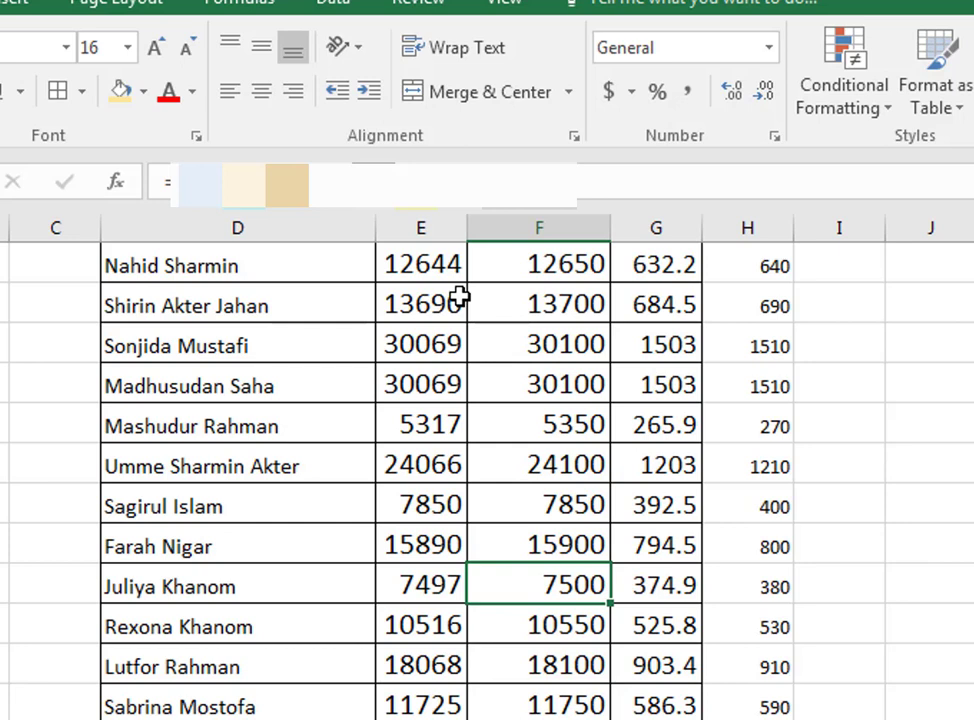
{"action": "left_click", "coordinate": [283, 270]}
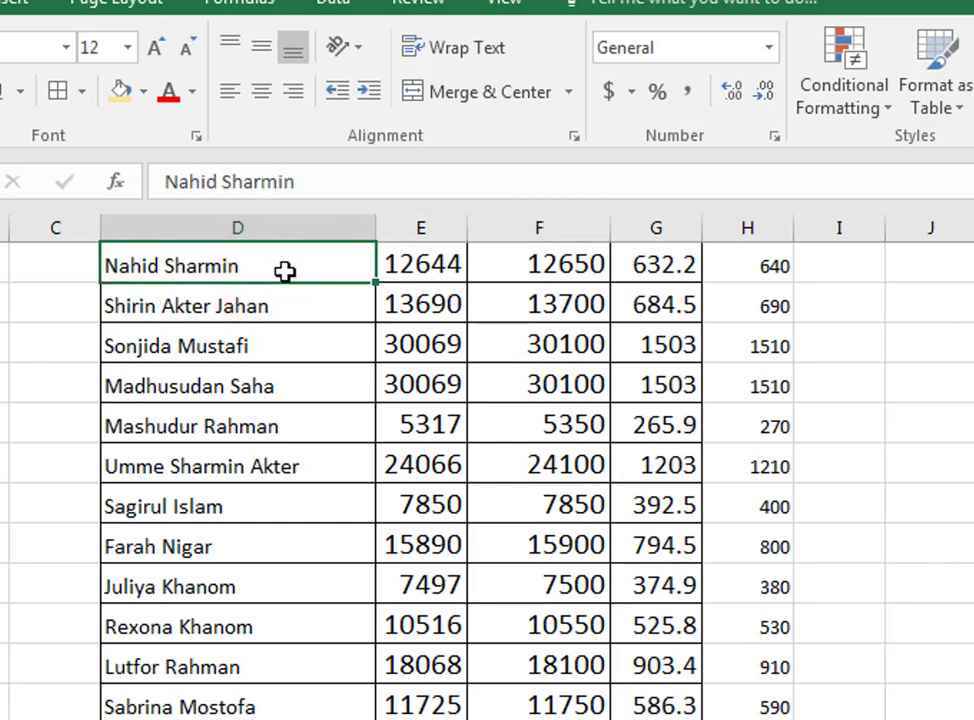
{"action": "left_click", "coordinate": [449, 268]}
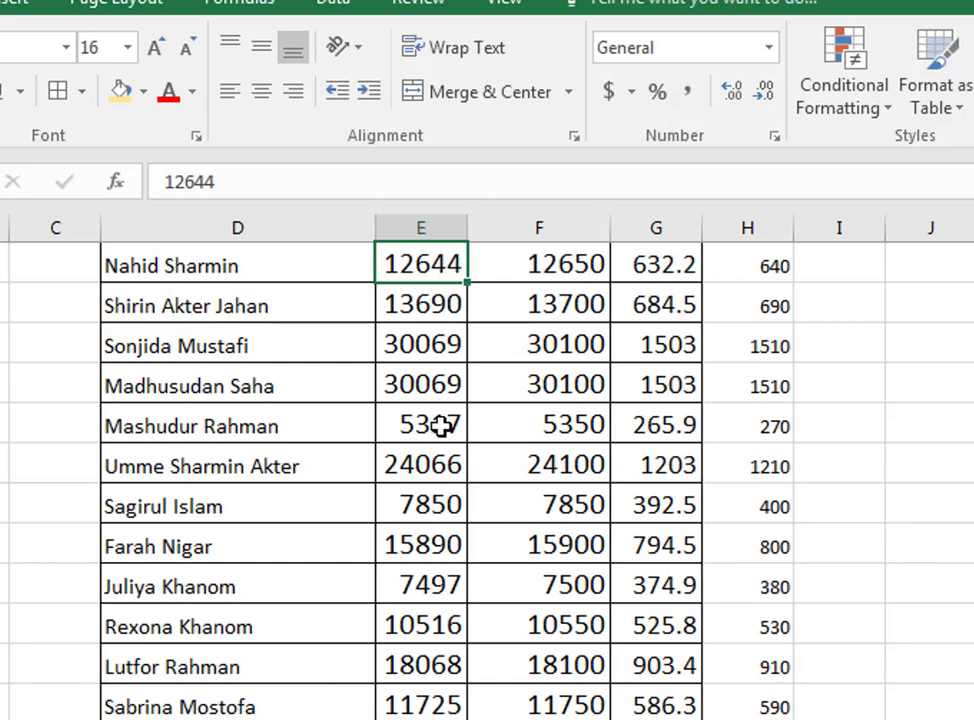
{"action": "left_click", "coordinate": [589, 432]}
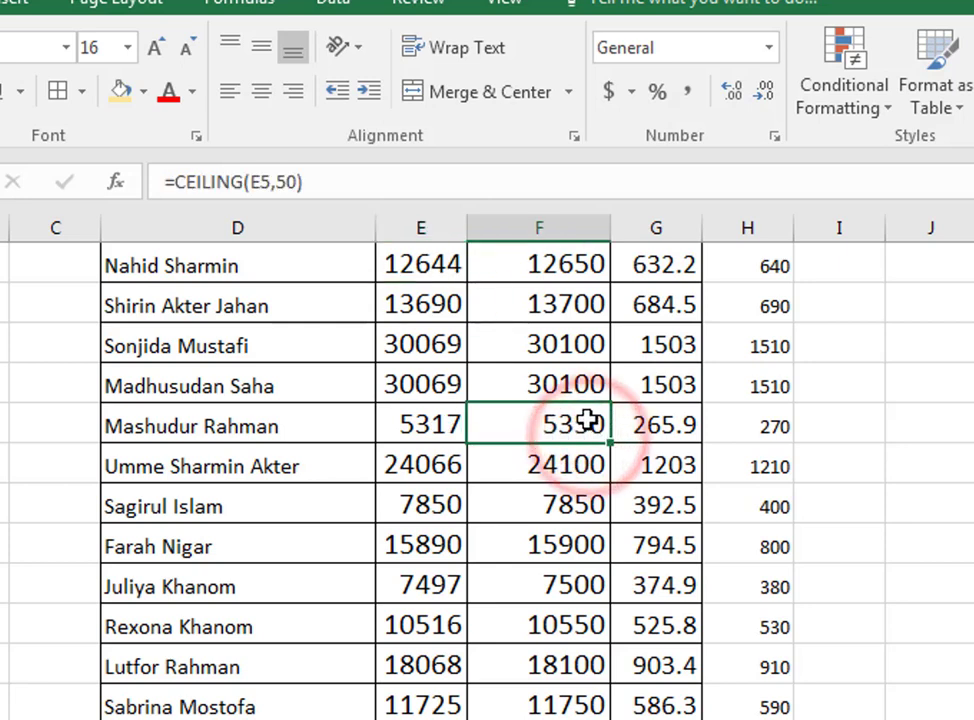
{"action": "left_click", "coordinate": [766, 454]}
{"action": "left_click", "coordinate": [442, 348]}
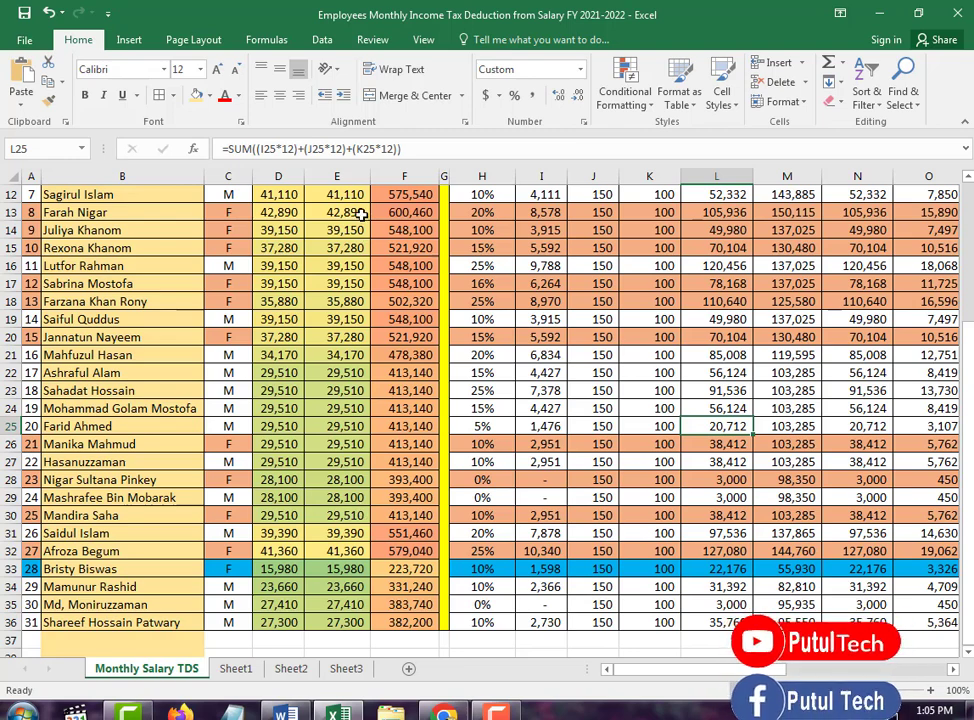
{"action": "left_click_drag", "start_coordinate": [363, 194], "coordinate": [405, 440]}
{"action": "left_click", "coordinate": [346, 668]}
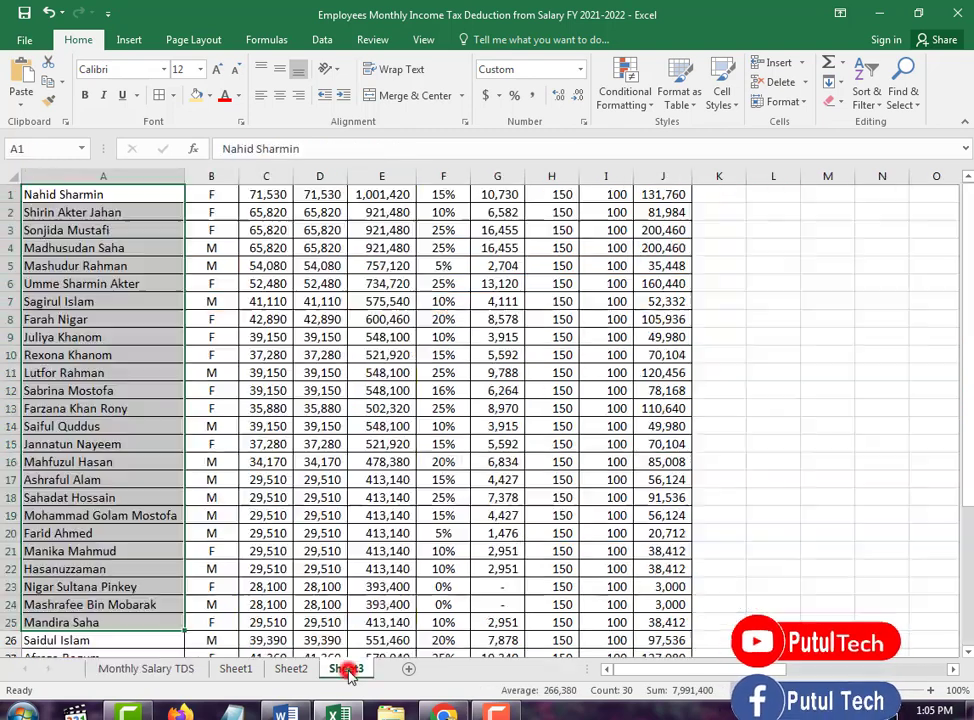
{"action": "left_click", "coordinate": [293, 668]}
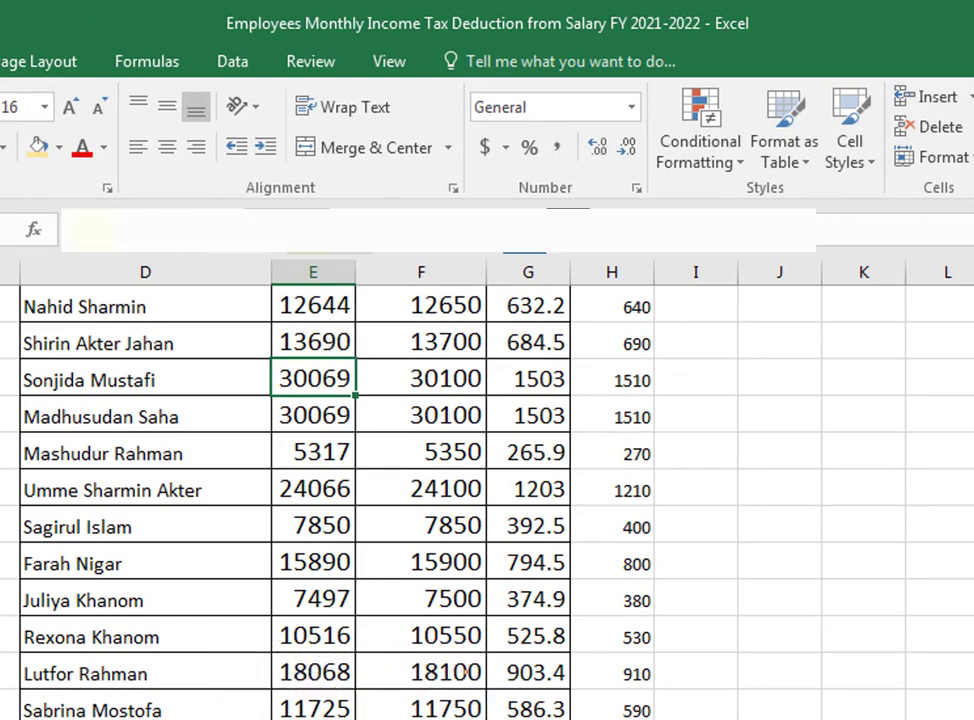
Inspect the rounded amounts in column F on Sheet2 against columns E and G
{"action": "left_click", "coordinate": [459, 307]}
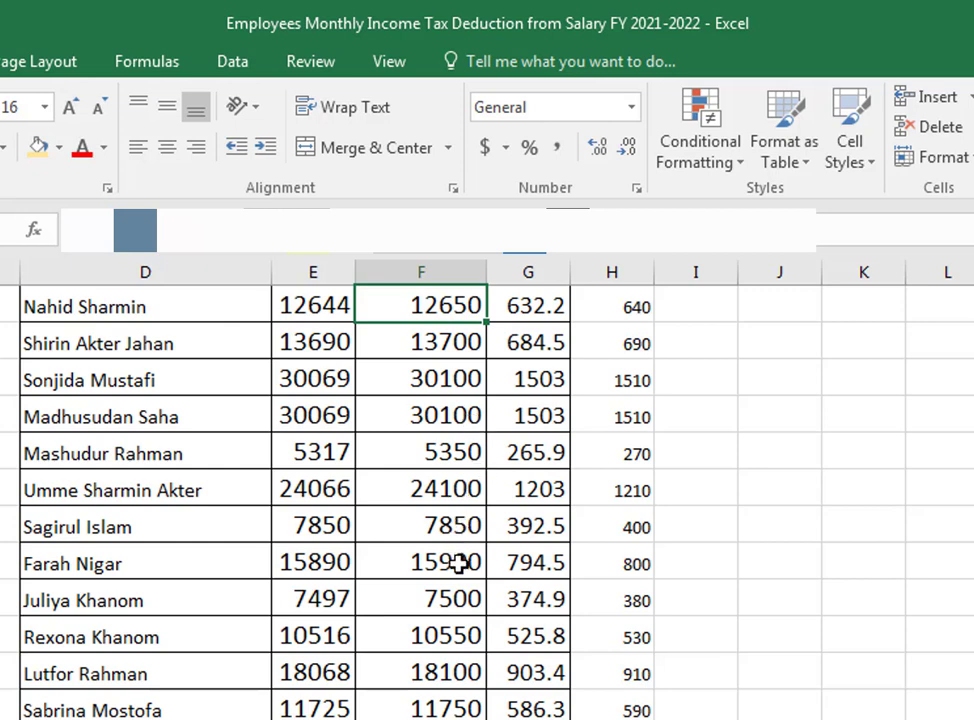
{"action": "left_click", "coordinate": [440, 272]}
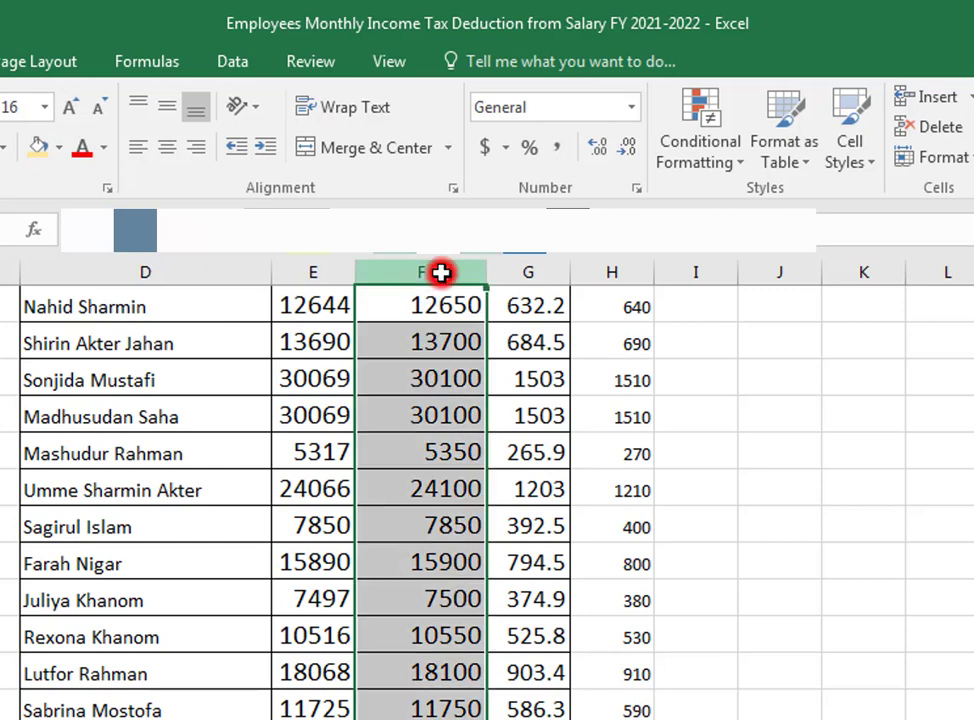
{"action": "left_click_drag", "start_coordinate": [437, 378], "coordinate": [432, 640]}
{"action": "left_click", "coordinate": [432, 640]}
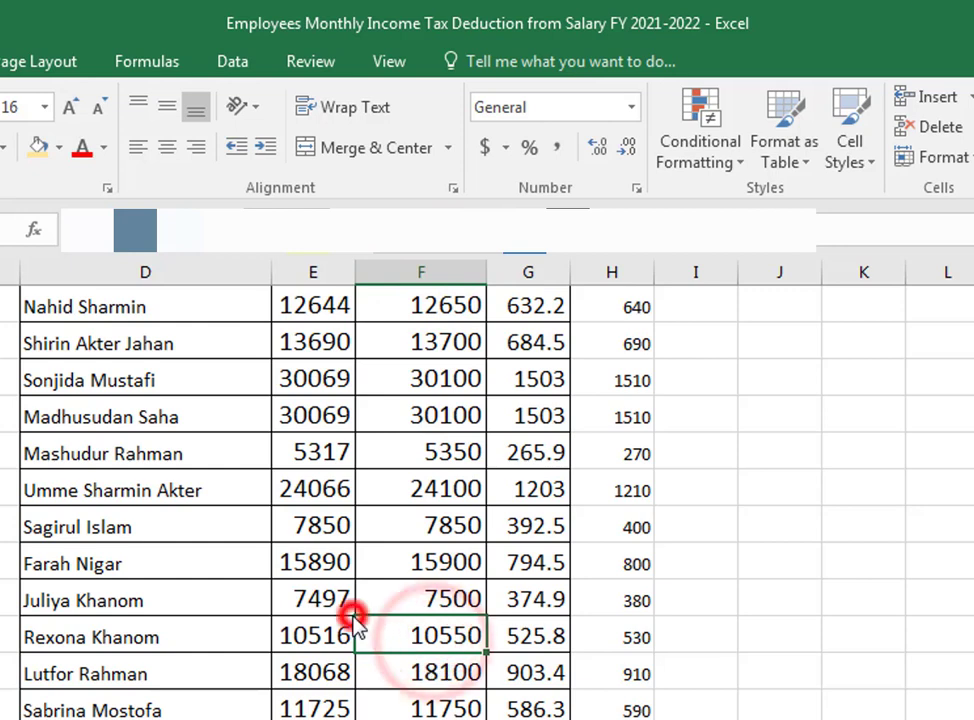
{"action": "left_click", "coordinate": [315, 567]}
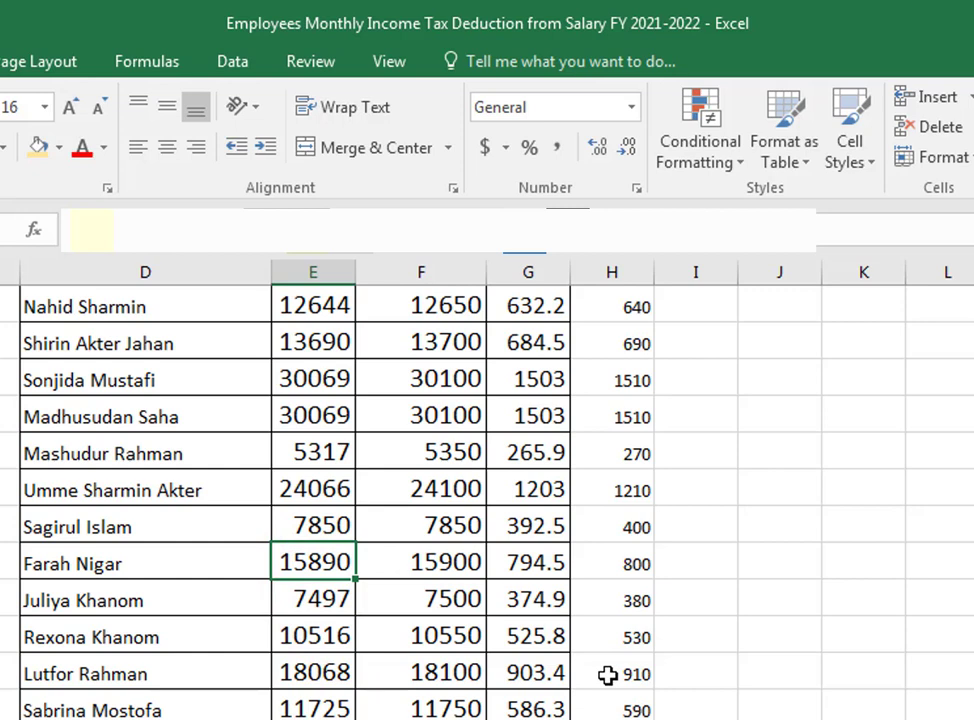
{"action": "left_click", "coordinate": [546, 316]}
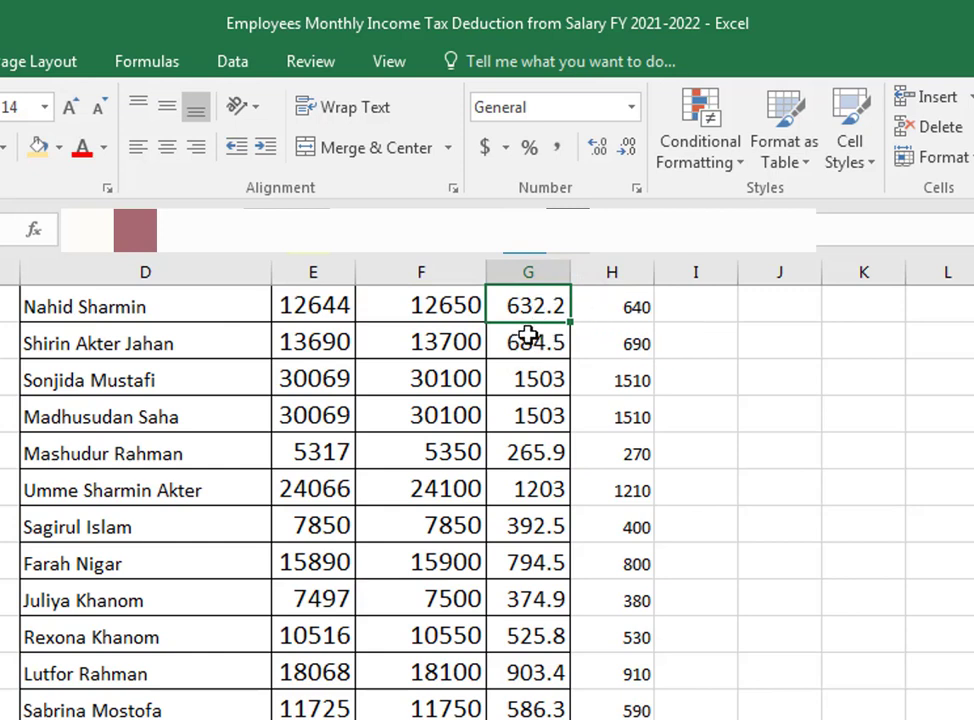
{"action": "left_click", "coordinate": [538, 390]}
{"action": "left_click", "coordinate": [718, 405]}
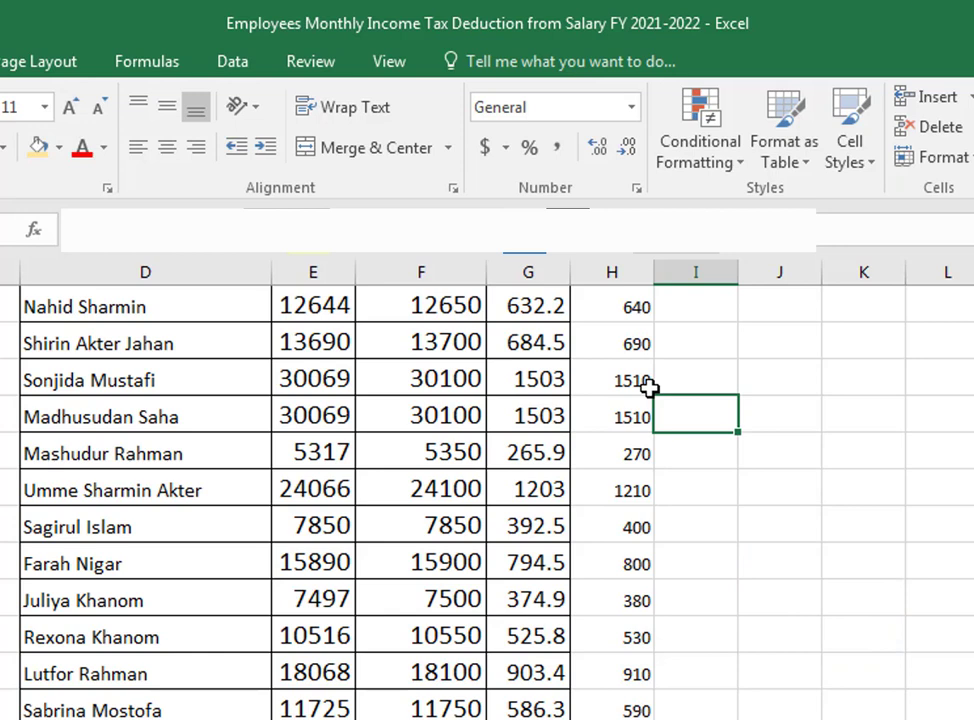
Clear column F and enter =CEILING(E1,50) in F1 to round the amount up to a multiple of 50
{"action": "left_click", "coordinate": [465, 276]}
{"action": "key", "text": "Delete"}
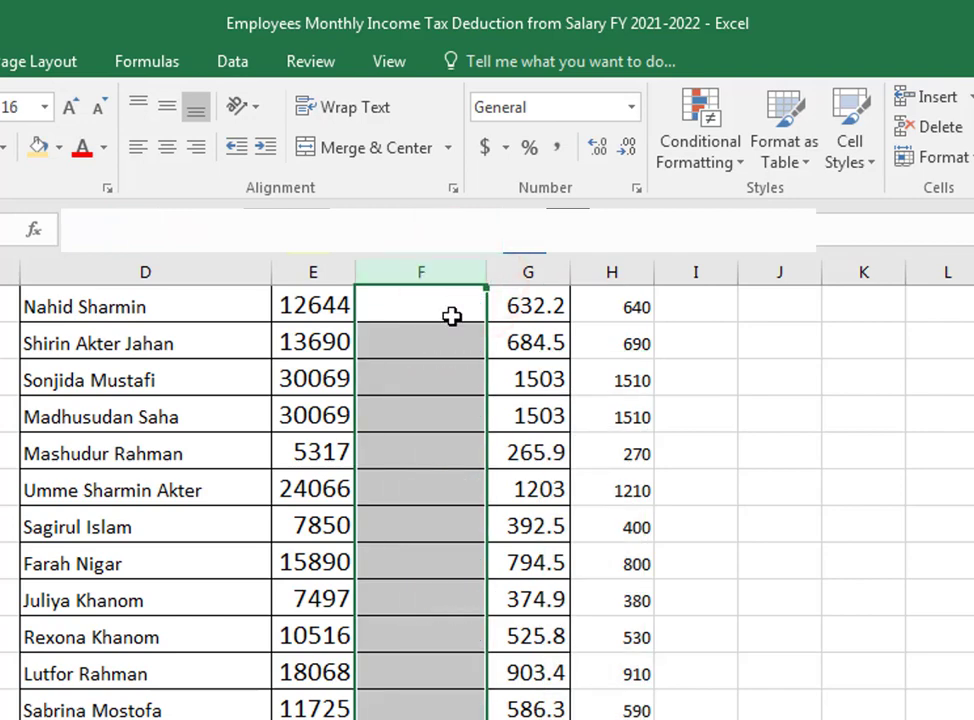
{"action": "left_click", "coordinate": [452, 316]}
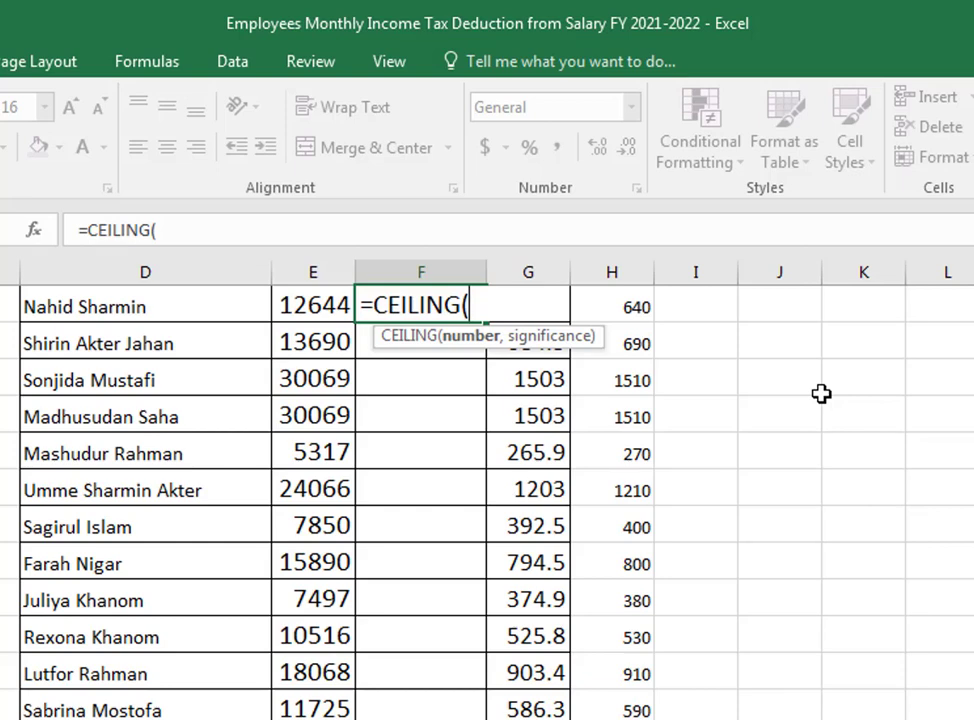
{"action": "left_click", "coordinate": [313, 304]}
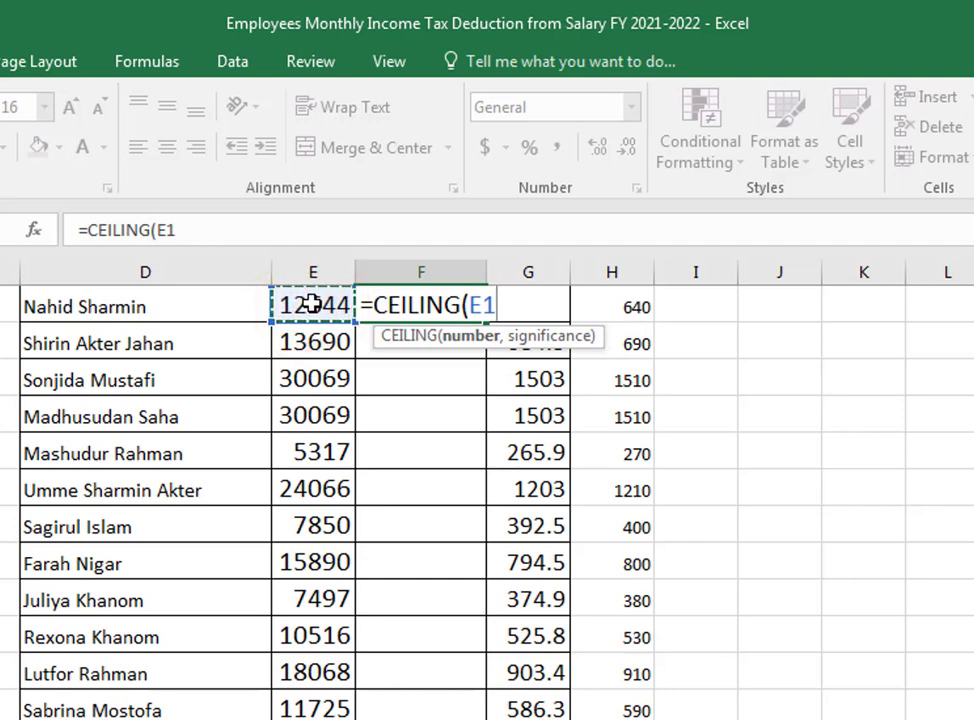
{"action": "type", "text": ","}
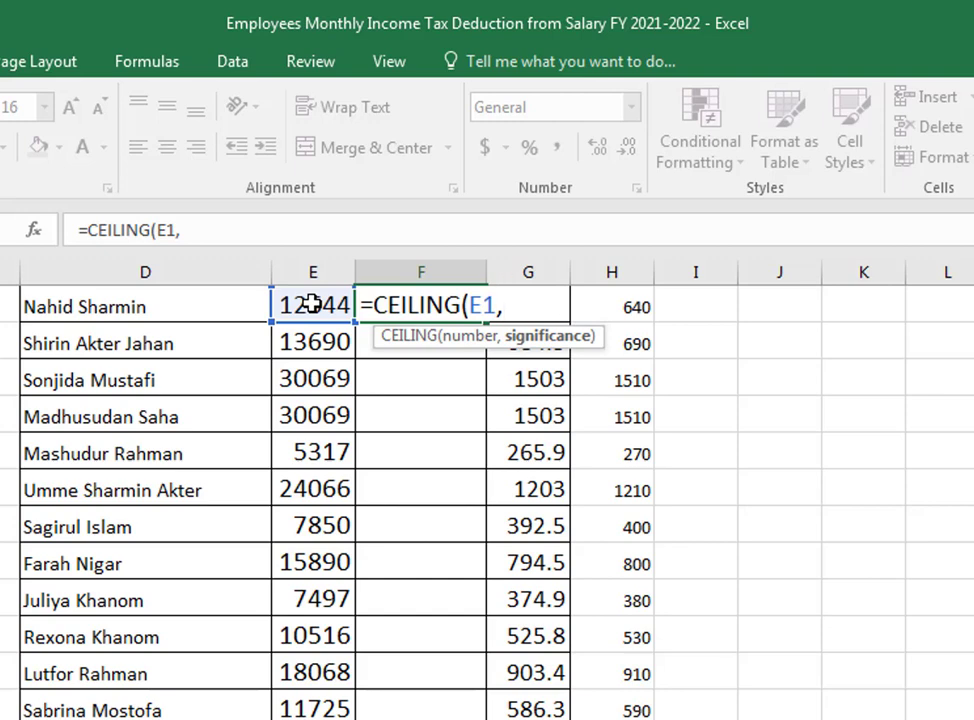
{"action": "type", "text": "50)"}
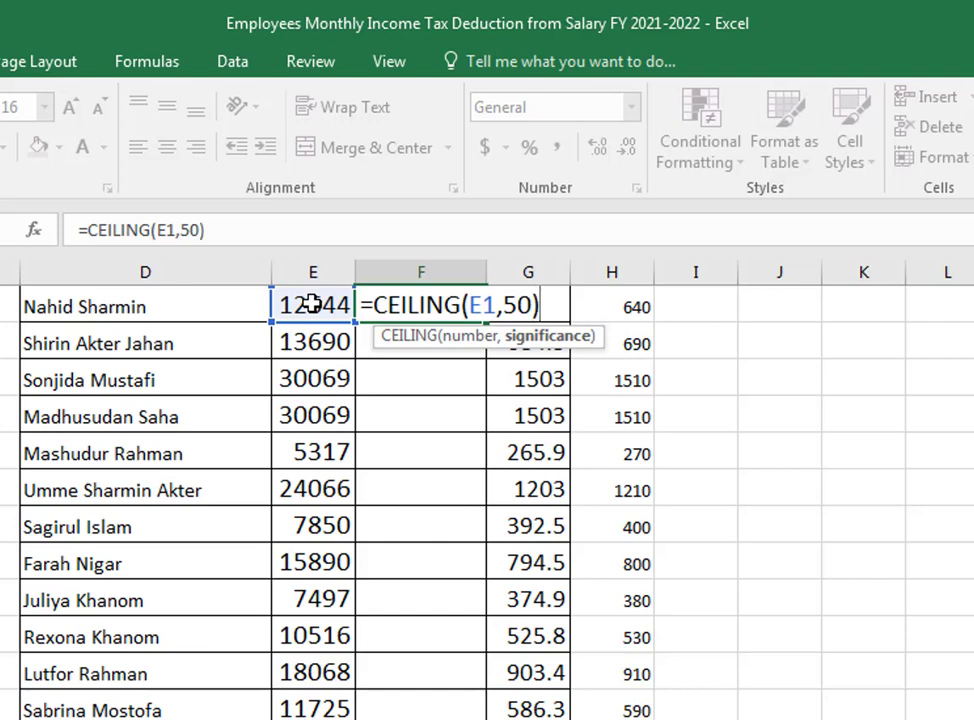
{"action": "key", "text": "Return"}
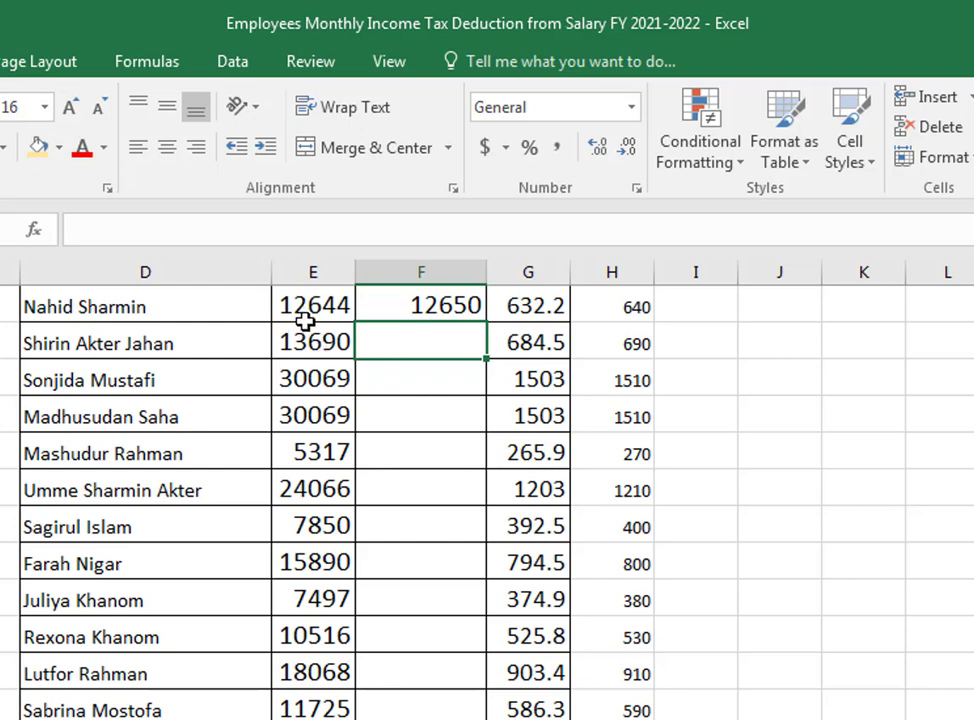
Fill the CEILING formula from F1 down column F to row 25 and check the filled rows
{"action": "left_click", "coordinate": [475, 309]}
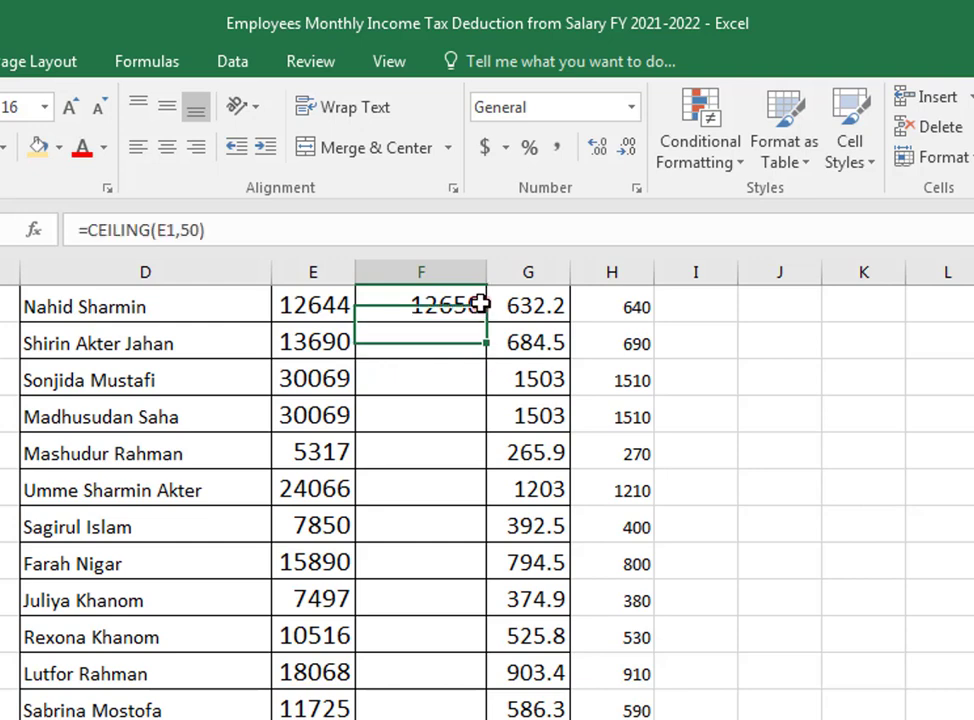
{"action": "left_click_drag", "start_coordinate": [487, 322], "coordinate": [462, 710]}
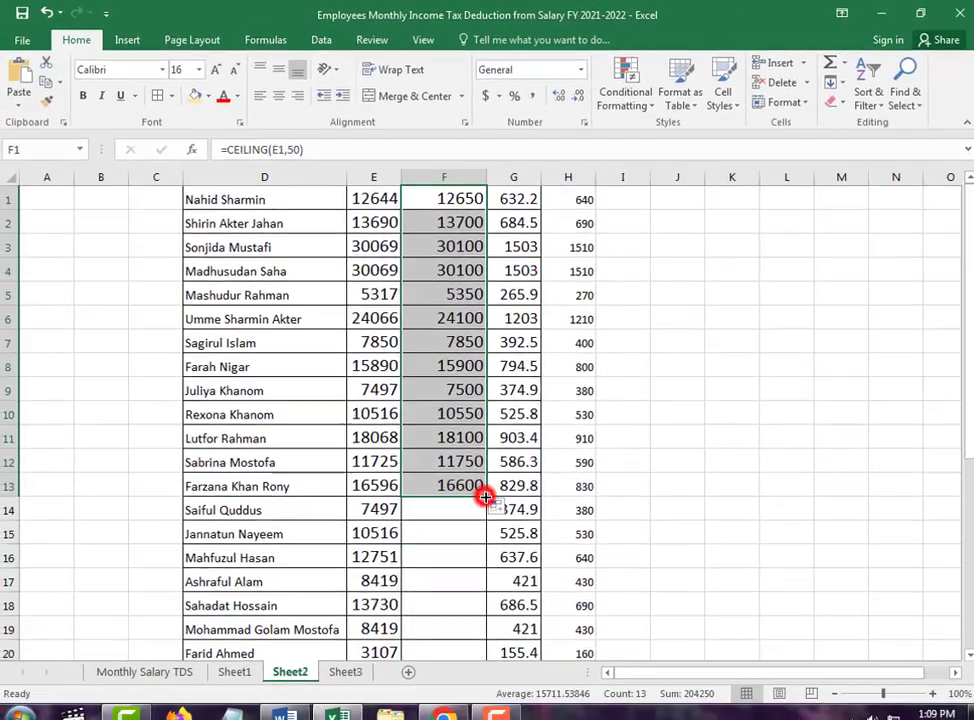
{"action": "double_click", "coordinate": [486, 495]}
{"action": "scroll", "coordinate": [470, 450], "scroll_direction": "down", "scroll_amount": 4}
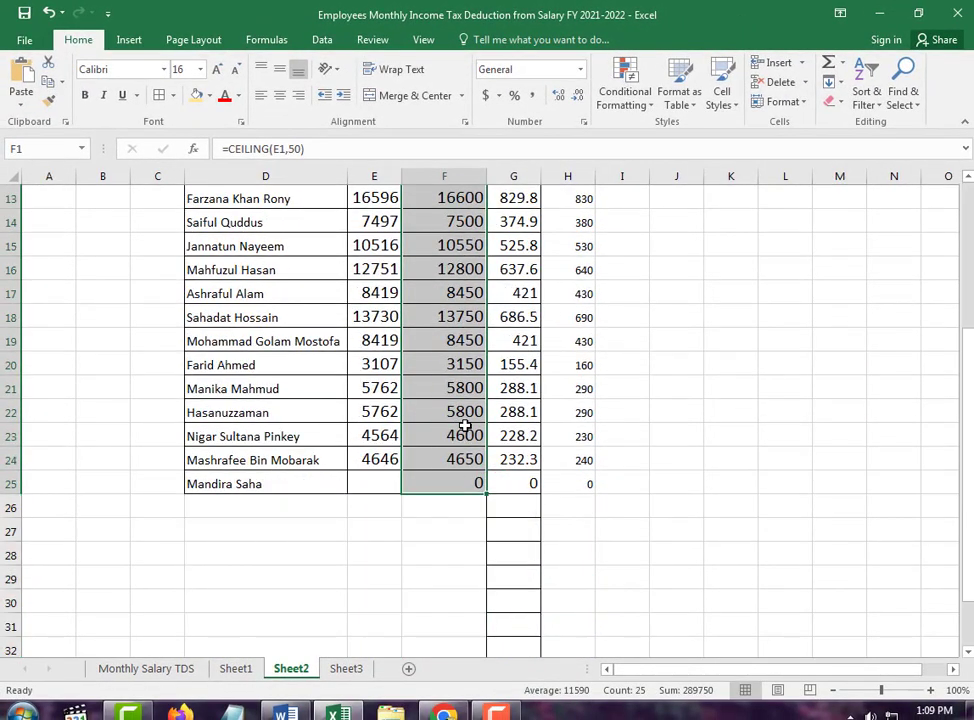
{"action": "scroll", "coordinate": [474, 404], "scroll_direction": "up", "scroll_amount": 4}
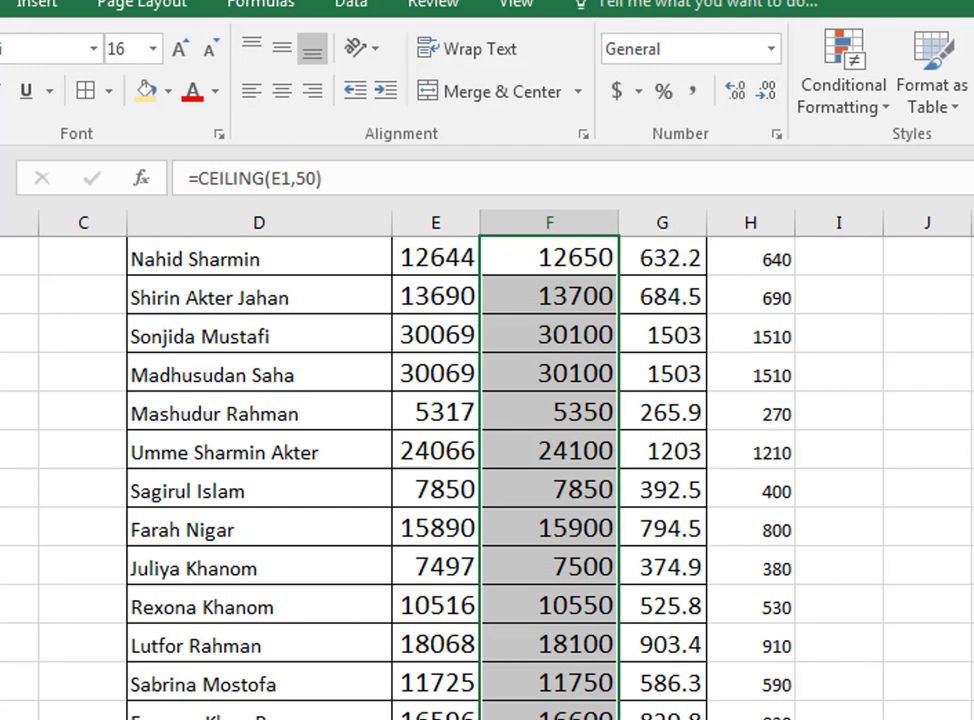
{"action": "left_click", "coordinate": [436, 718]}
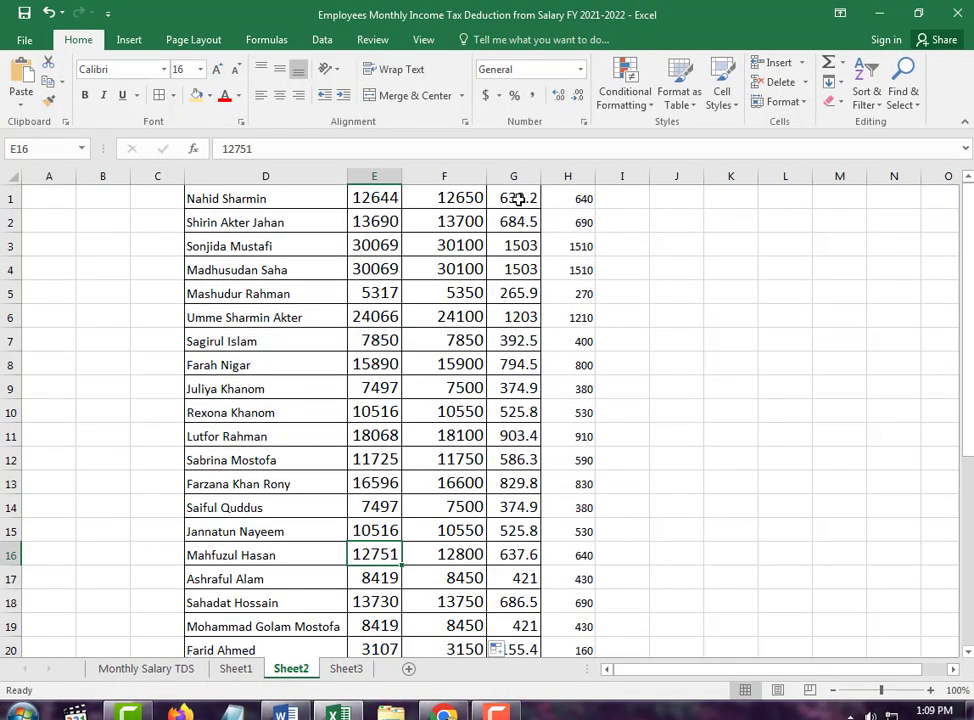
Replace the formula in H1 with =CEILING(G1,1) to round the column G amount up to the next whole number
{"action": "left_click", "coordinate": [578, 198]}
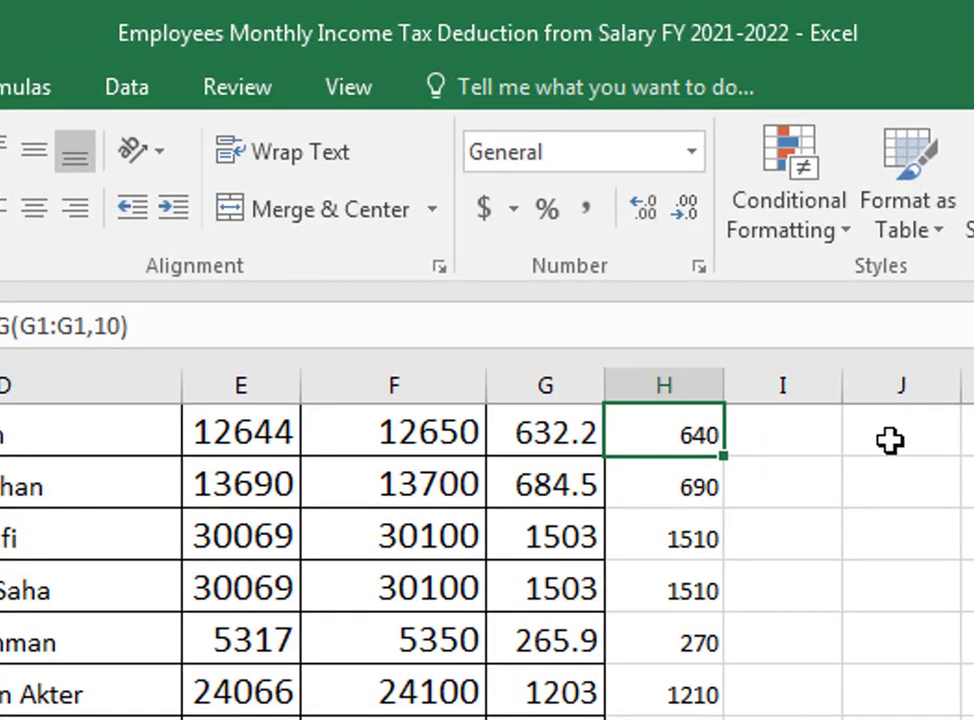
{"action": "key", "text": "BackSpace"}
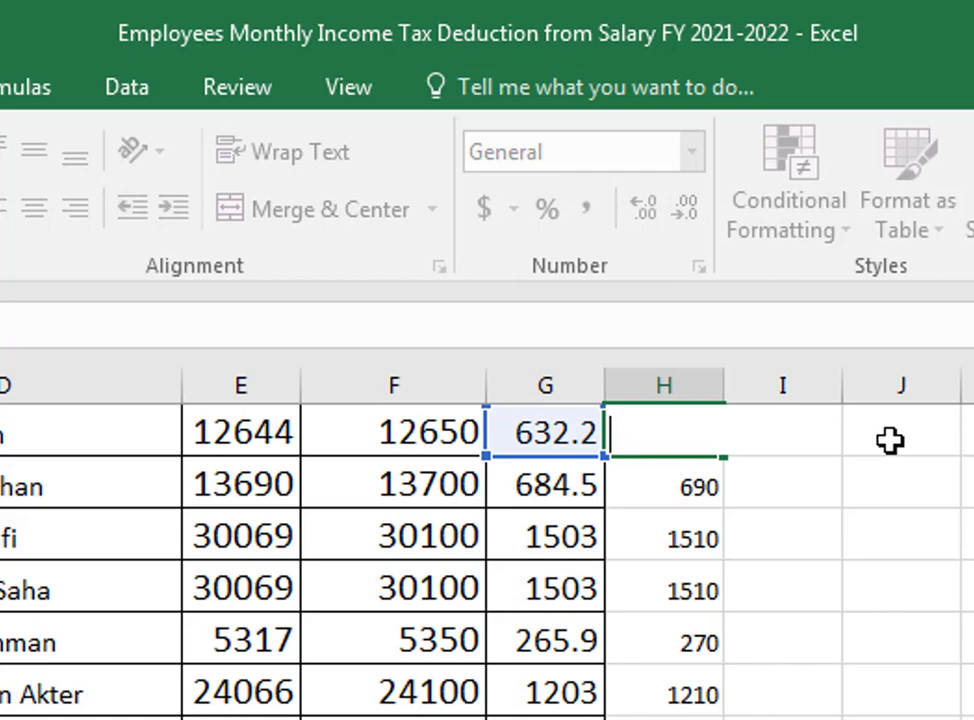
{"action": "type", "text": "-"}
{"action": "key", "text": "BackSpace"}
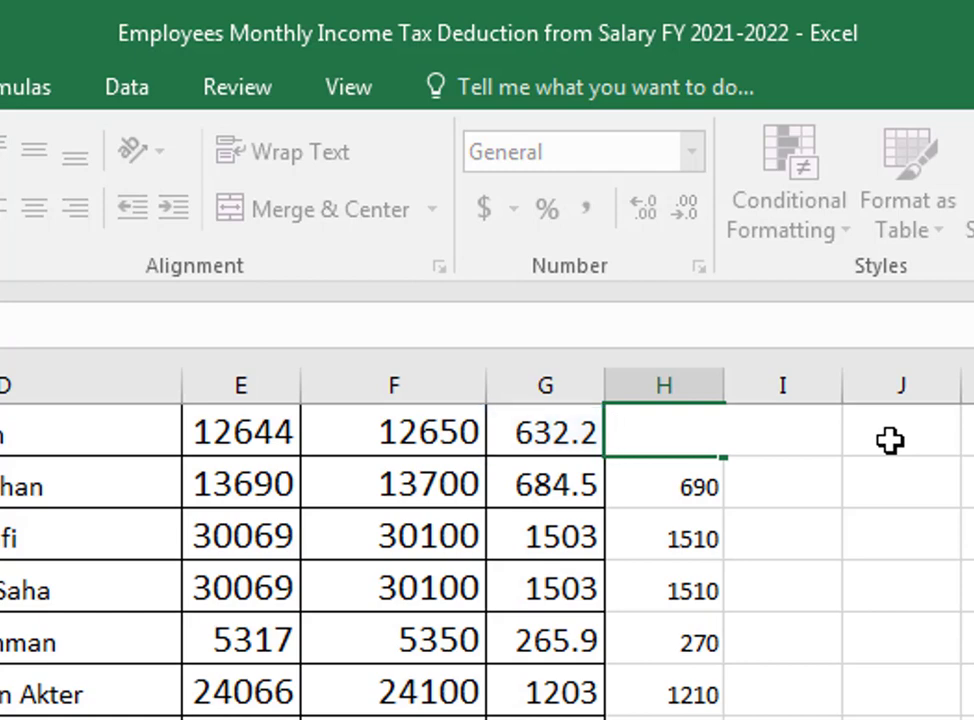
{"action": "type", "text": "="}
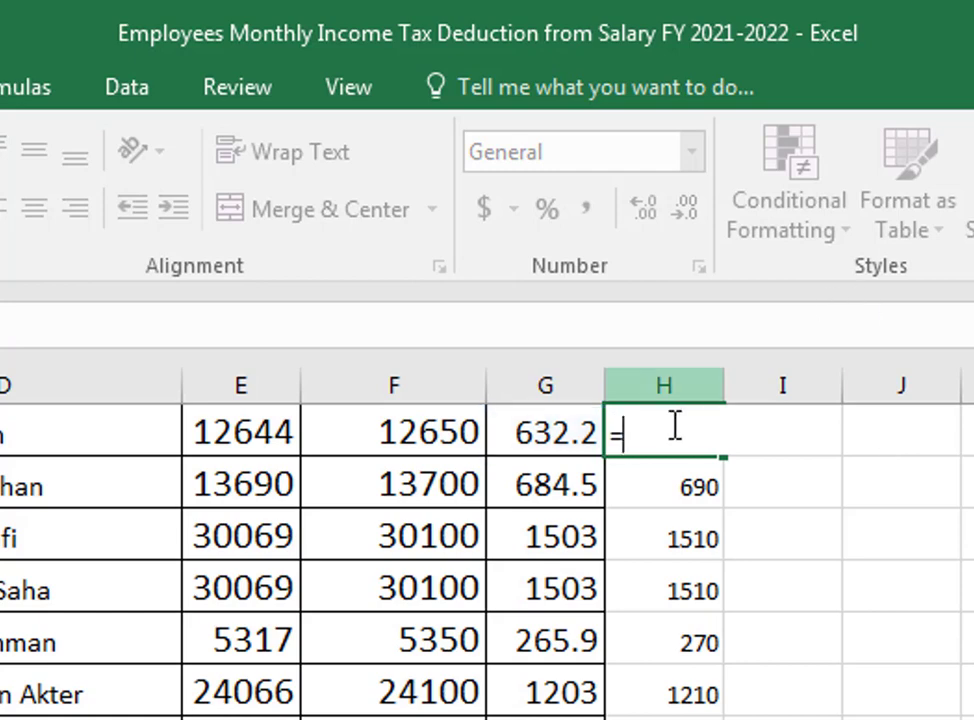
{"action": "type", "text": "ce"}
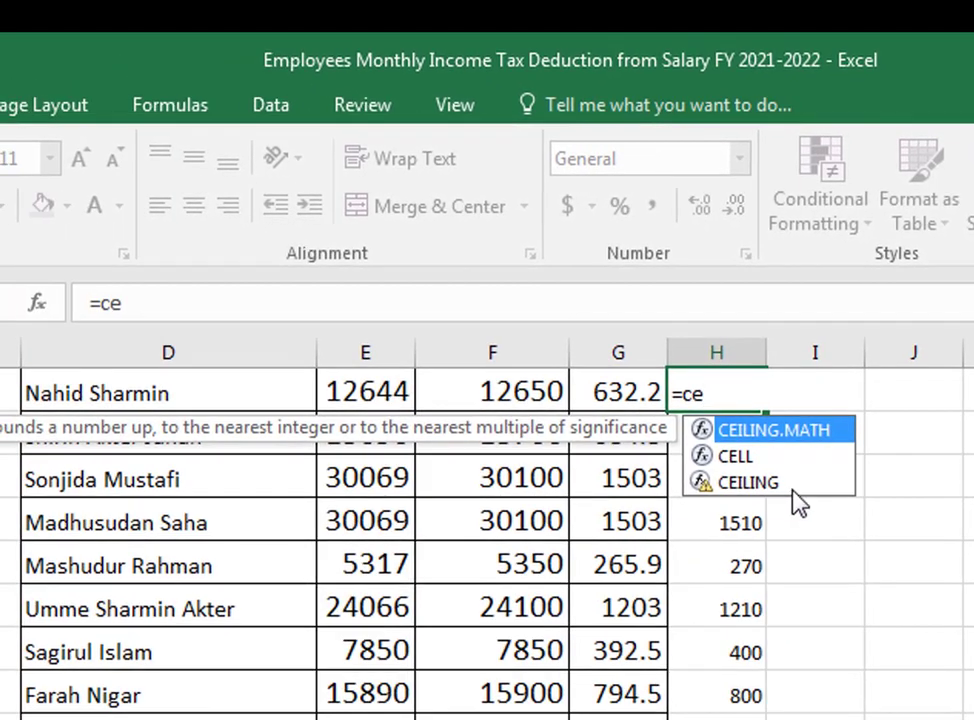
{"action": "left_click", "coordinate": [745, 541]}
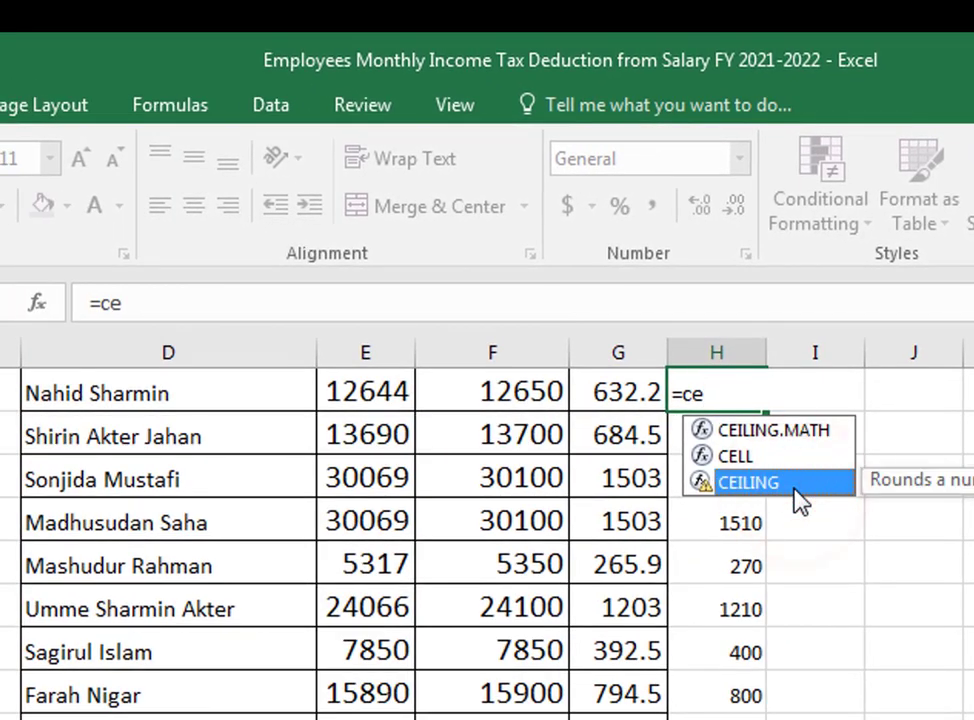
{"action": "double_click", "coordinate": [798, 500]}
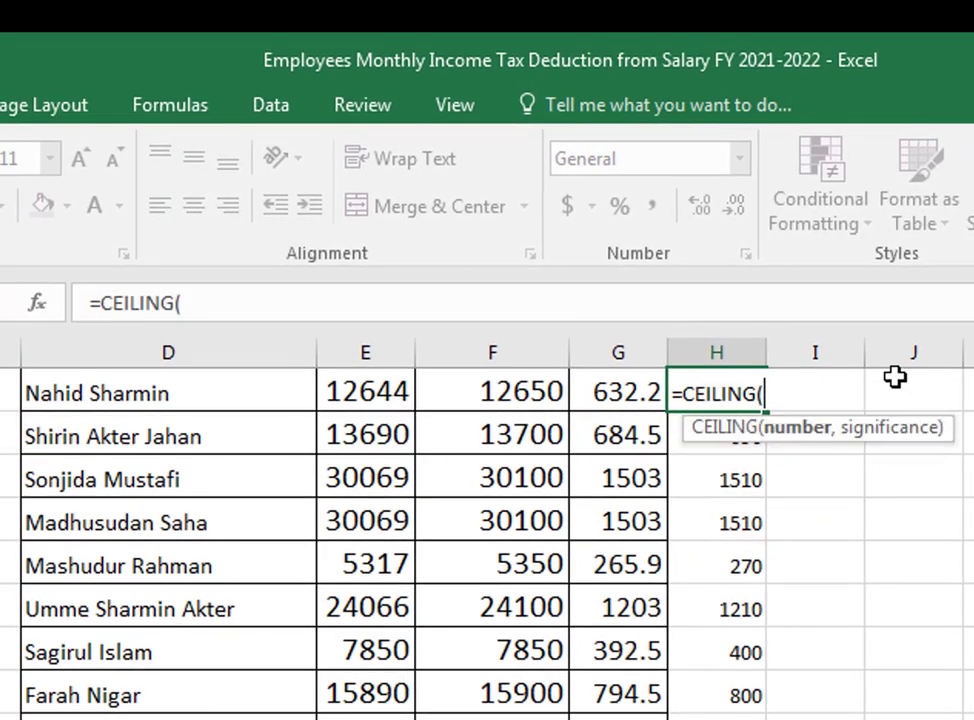
{"action": "left_click", "coordinate": [638, 397]}
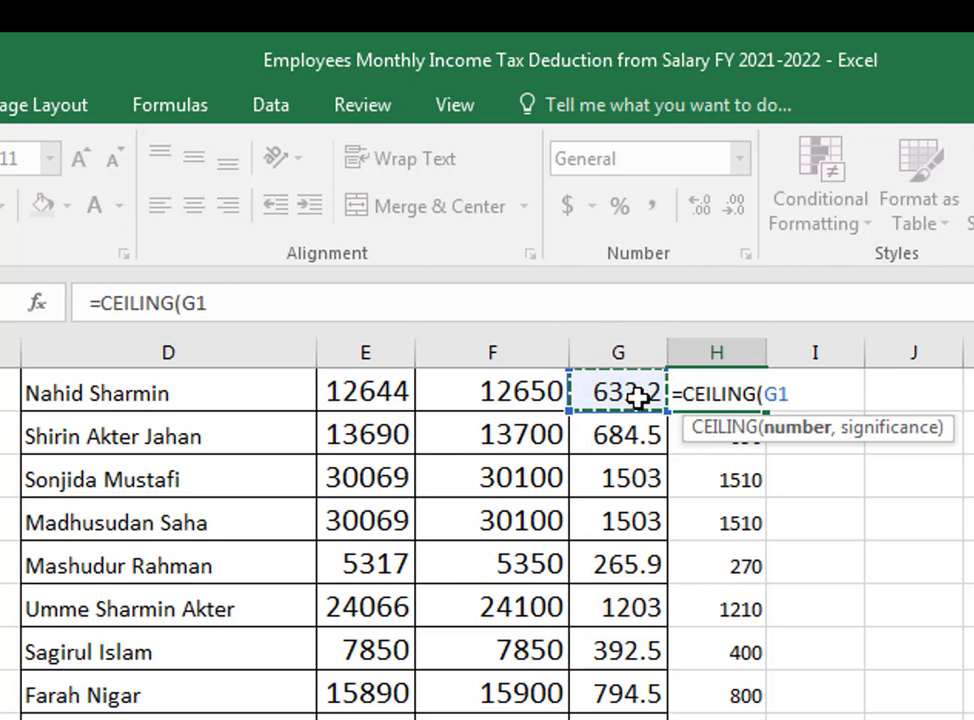
{"action": "type", "text": ","}
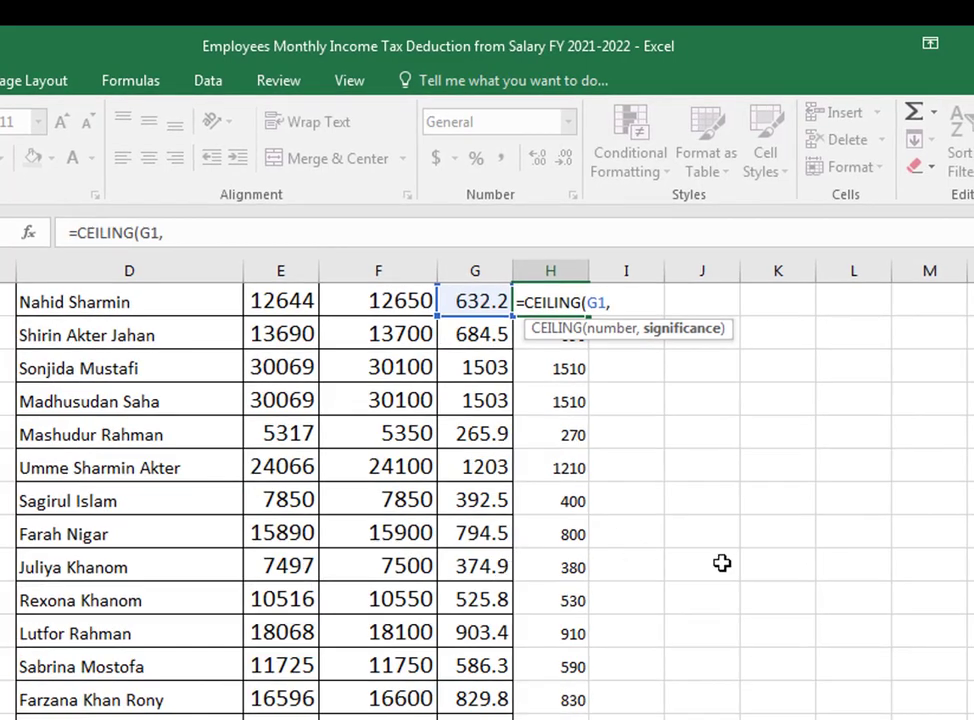
{"action": "type", "text": "1"}
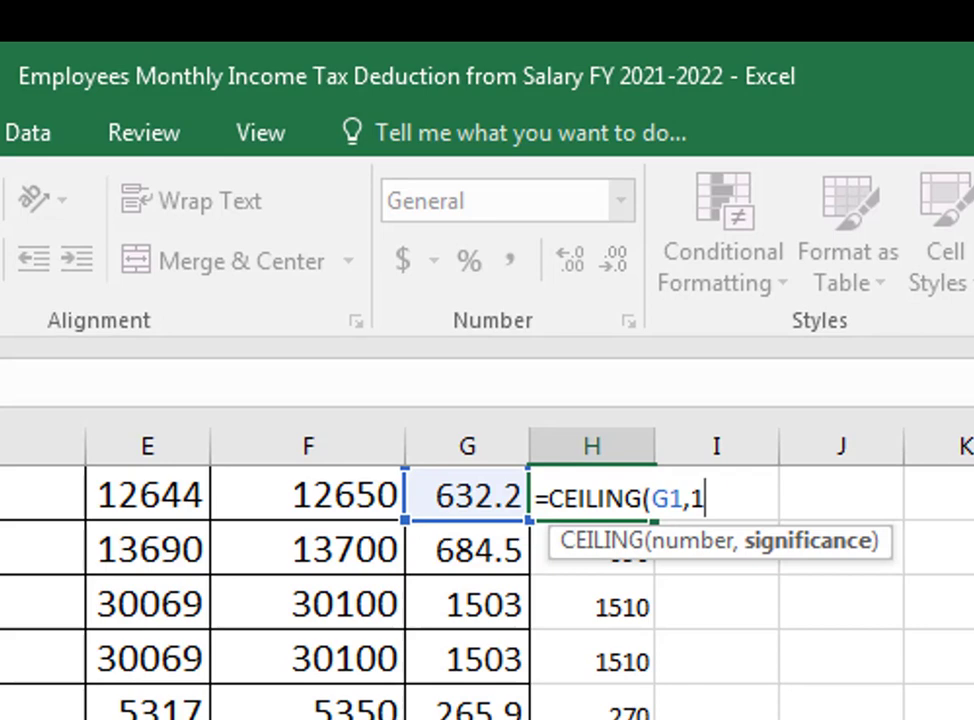
{"action": "type", "text": ")"}
{"action": "key", "text": "Return"}
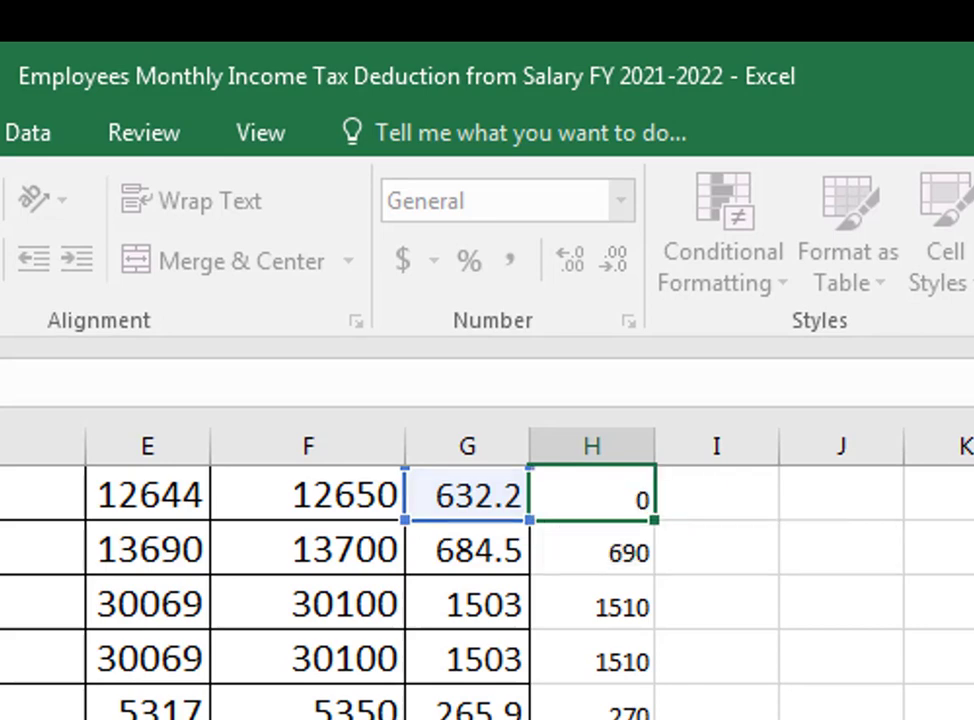
Fill the CEILING formula from H1 down column H alongside the column G amounts
{"action": "left_click", "coordinate": [626, 500]}
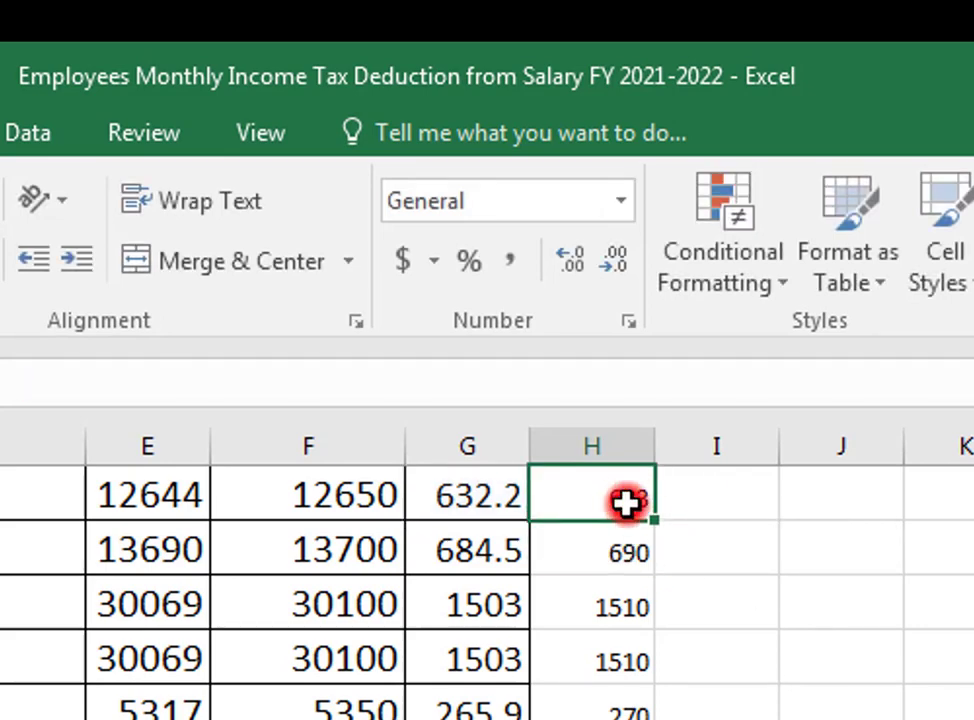
{"action": "double_click", "coordinate": [655, 522]}
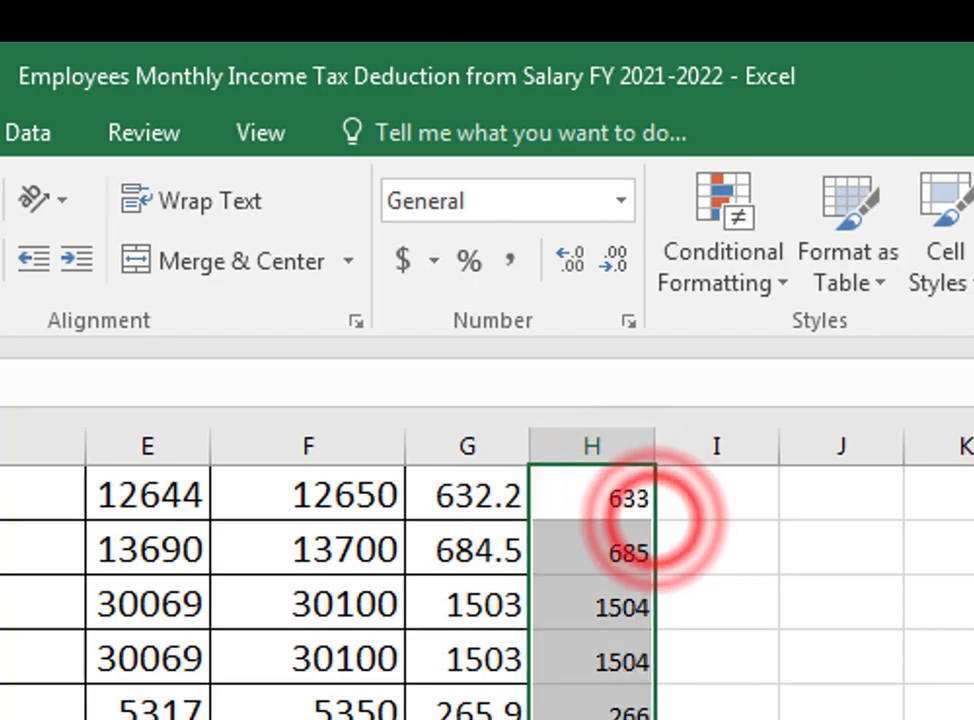